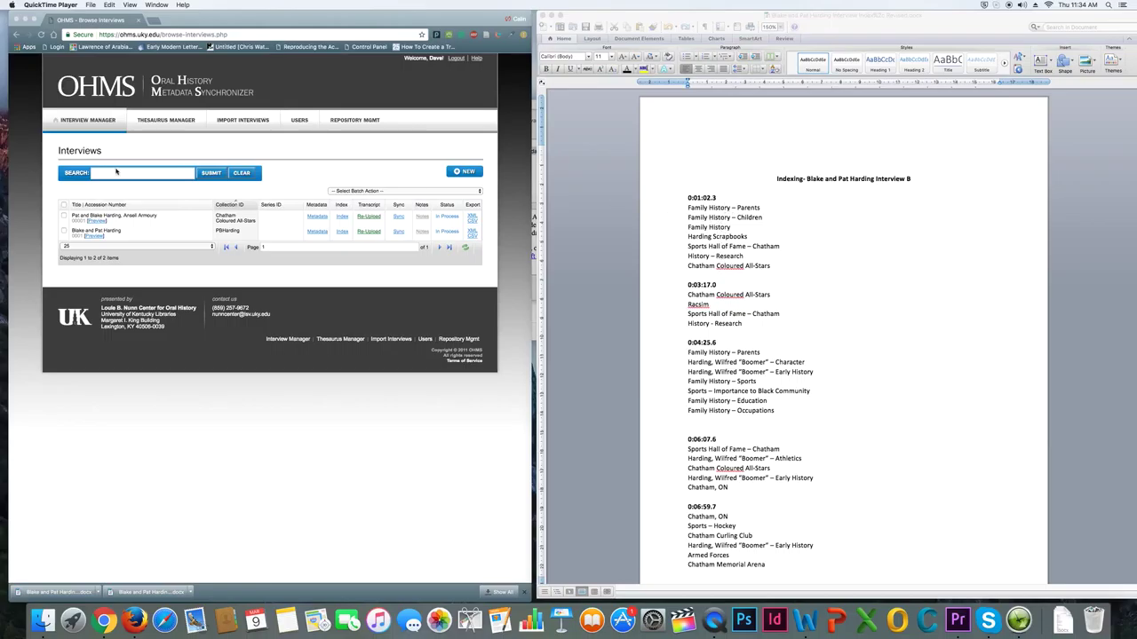
Step: Open the Harding interview index, pause playback, and edit the 00:06:12 segment
click(341, 218)
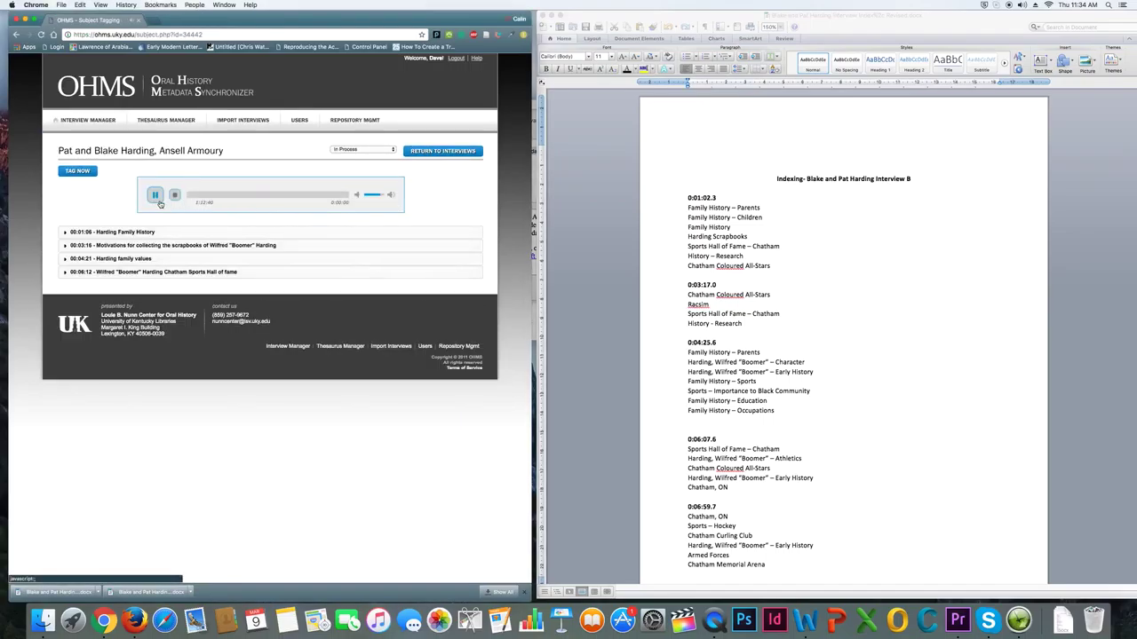
click(158, 203)
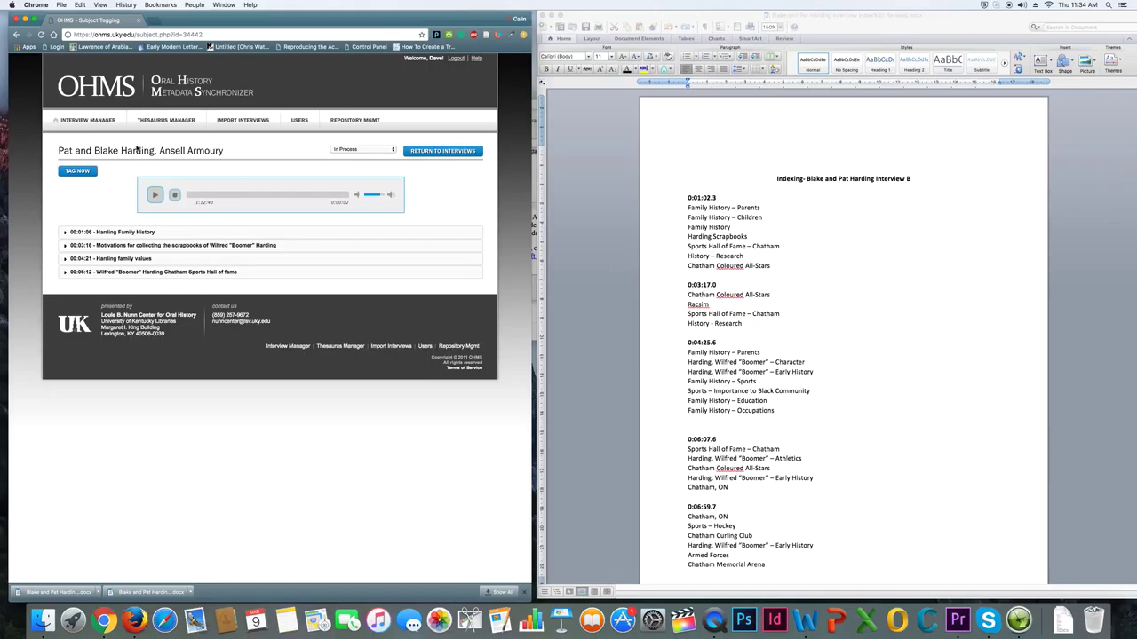
click(66, 234)
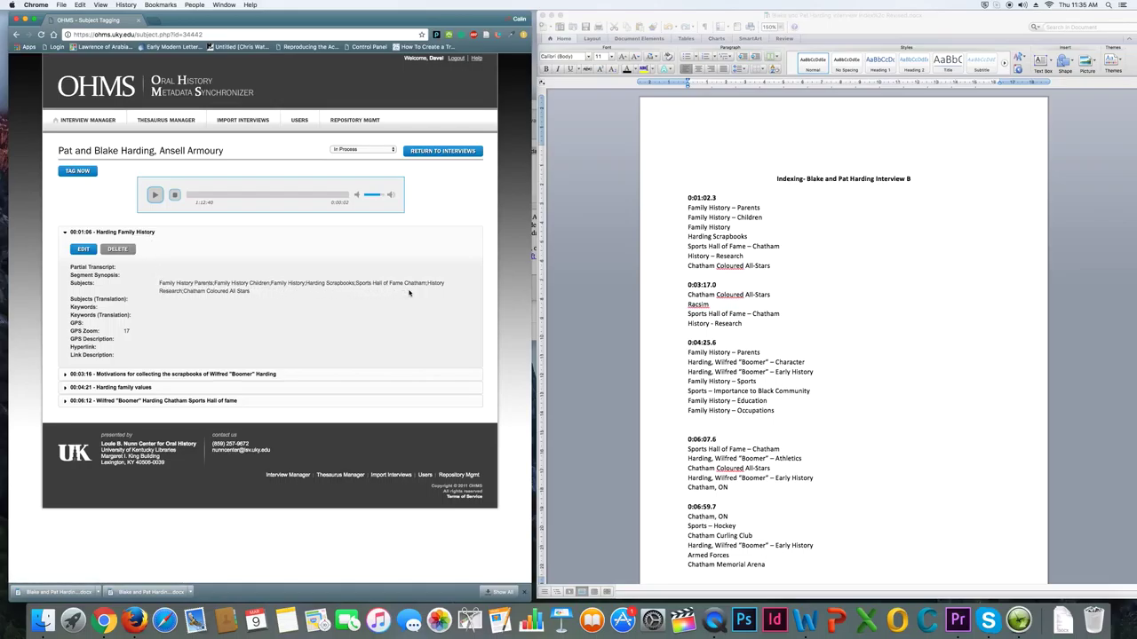
click(65, 233)
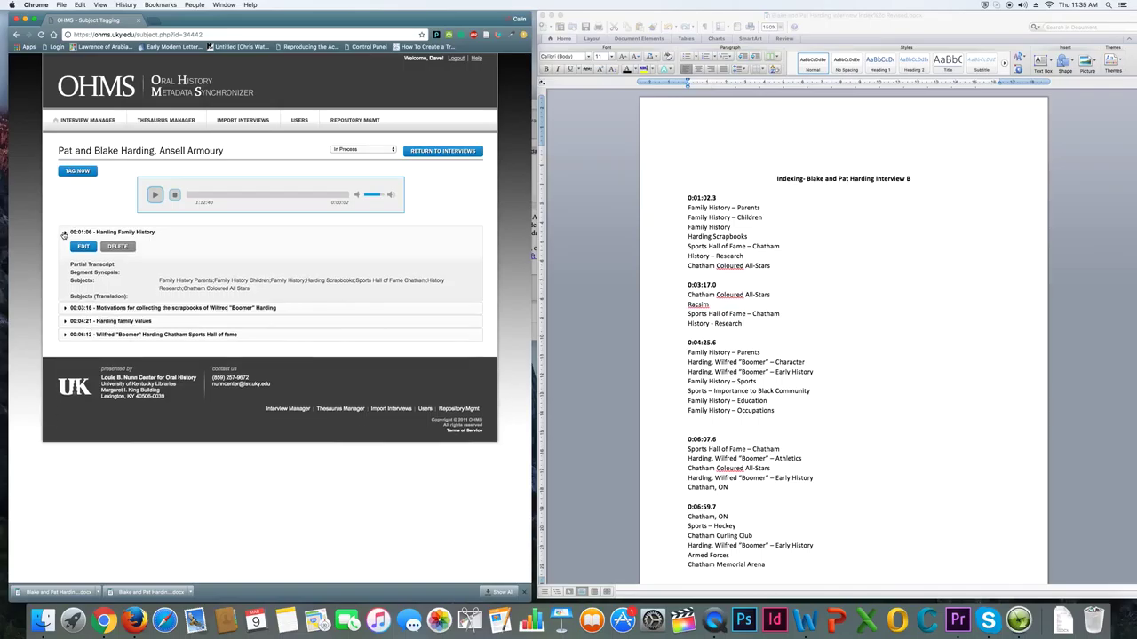
click(64, 274)
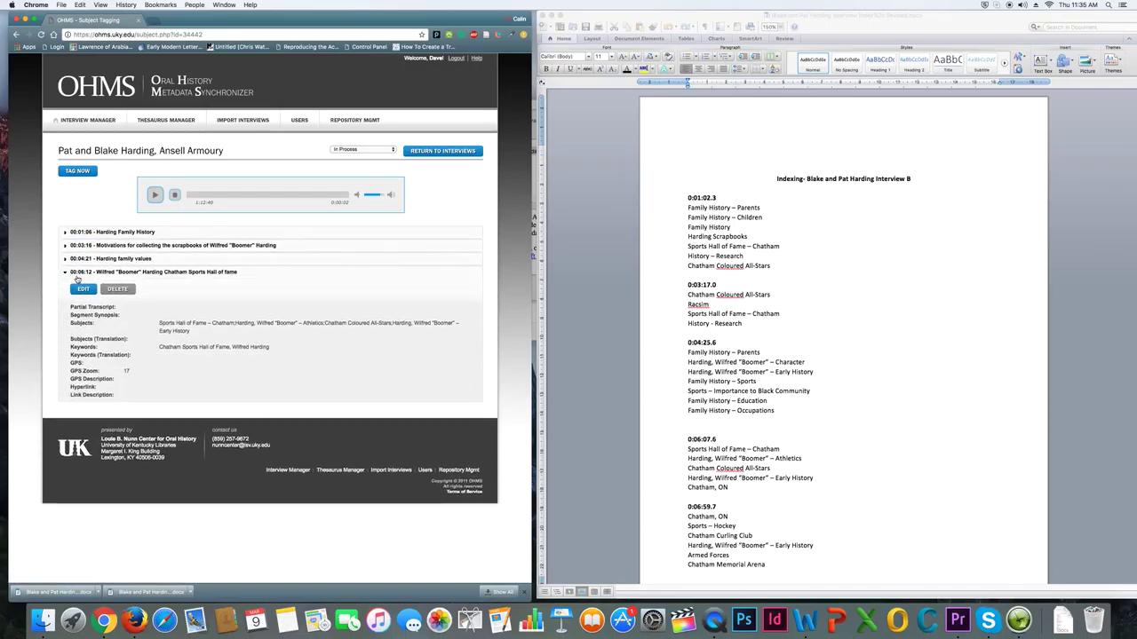
click(85, 290)
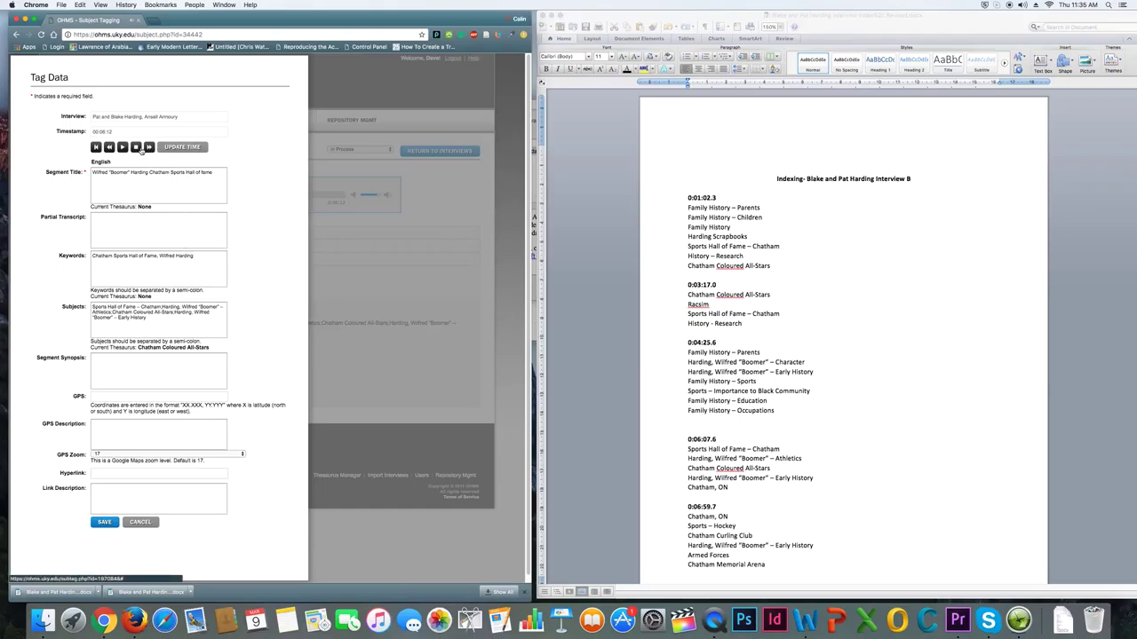
Step: Retype the segment title as 'Wilfred "Boomer" Harding Chatham Sports Hall of fame'
click(138, 147)
key(Tab)
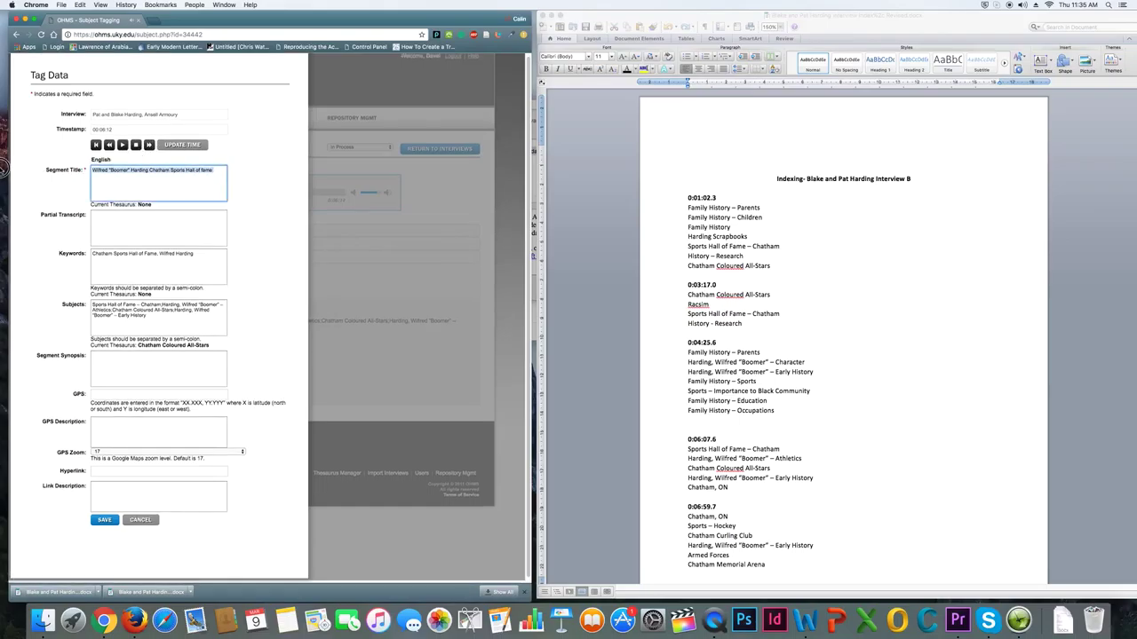
key(BackSpace)
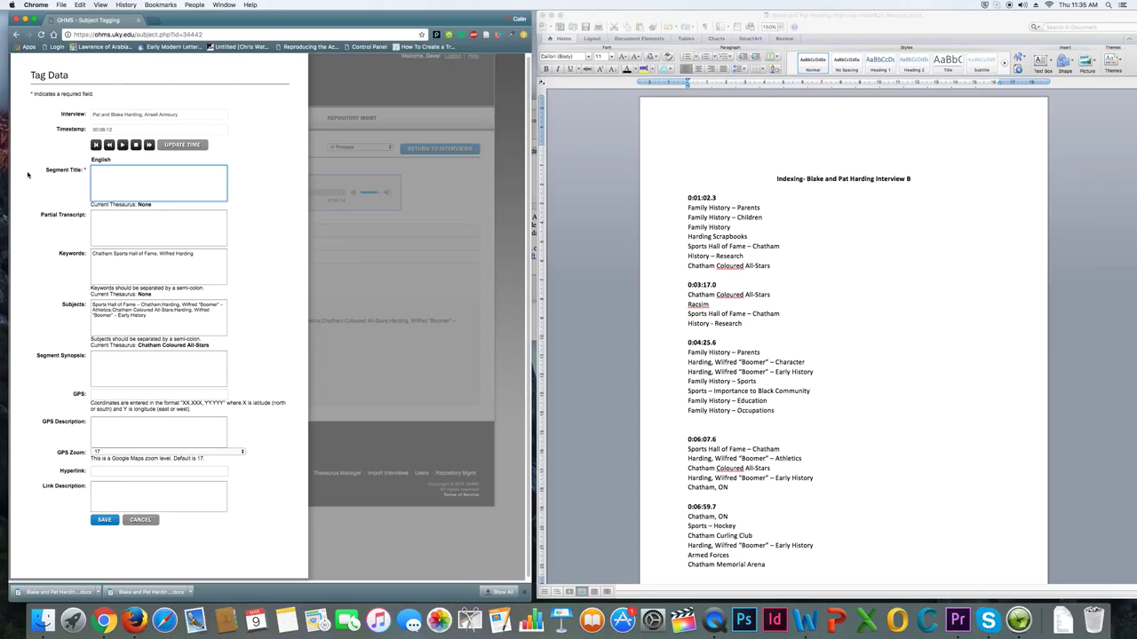
text(Wilfred "Boomer" Harding Chatham Sports Hall of fame)
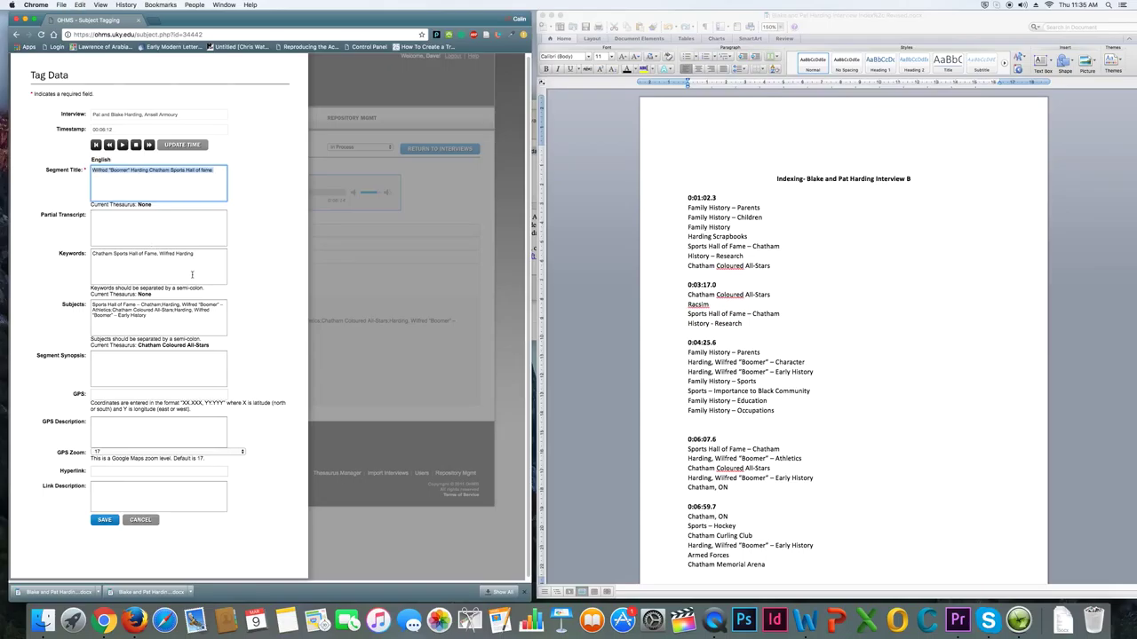
Step: Clear all existing subject terms and keywords from the segment
click(190, 311)
key(super+a)
key(BackSpace)
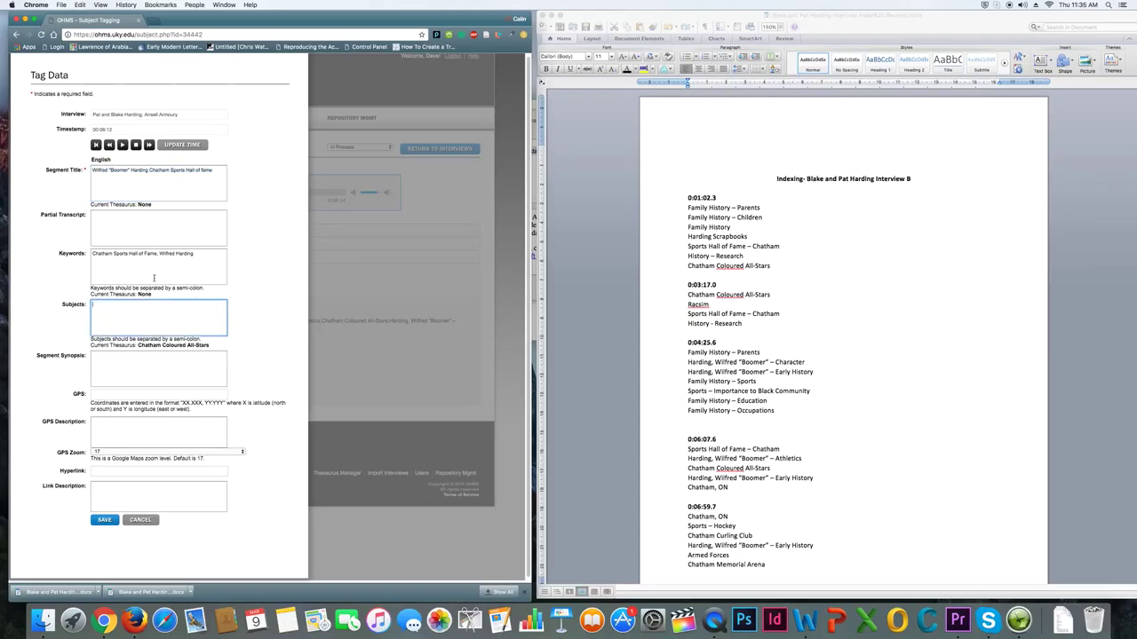
click(202, 256)
key(super+a)
key(BackSpace)
click(150, 229)
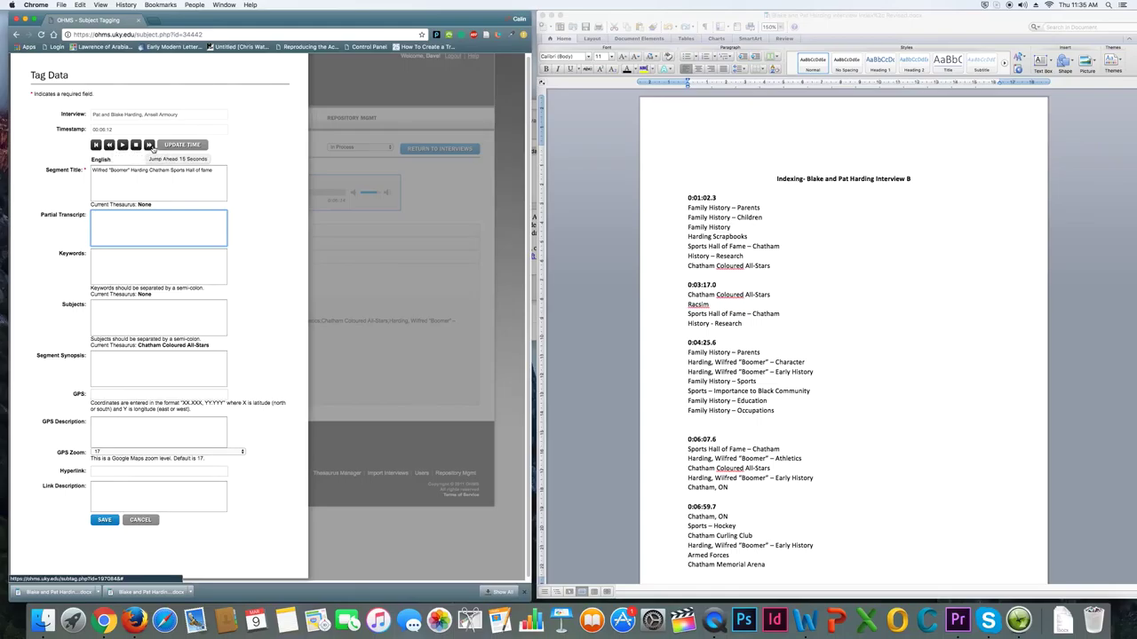
Step: Cue the audio to 6:07 and set it as the segment's start time
click(151, 144)
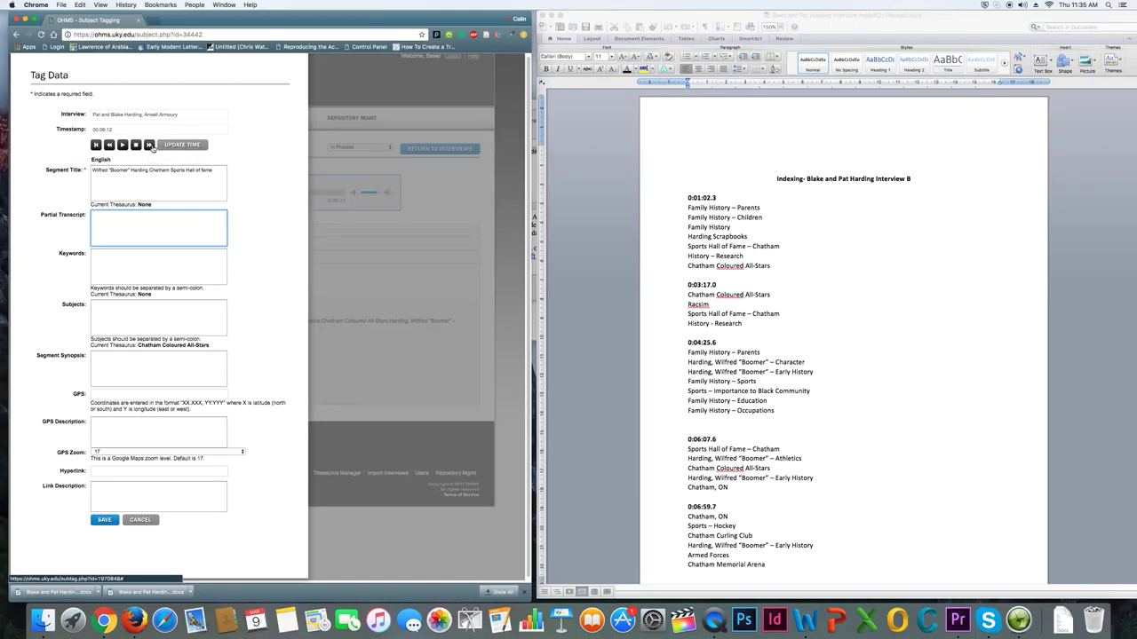
click(151, 146)
click(182, 150)
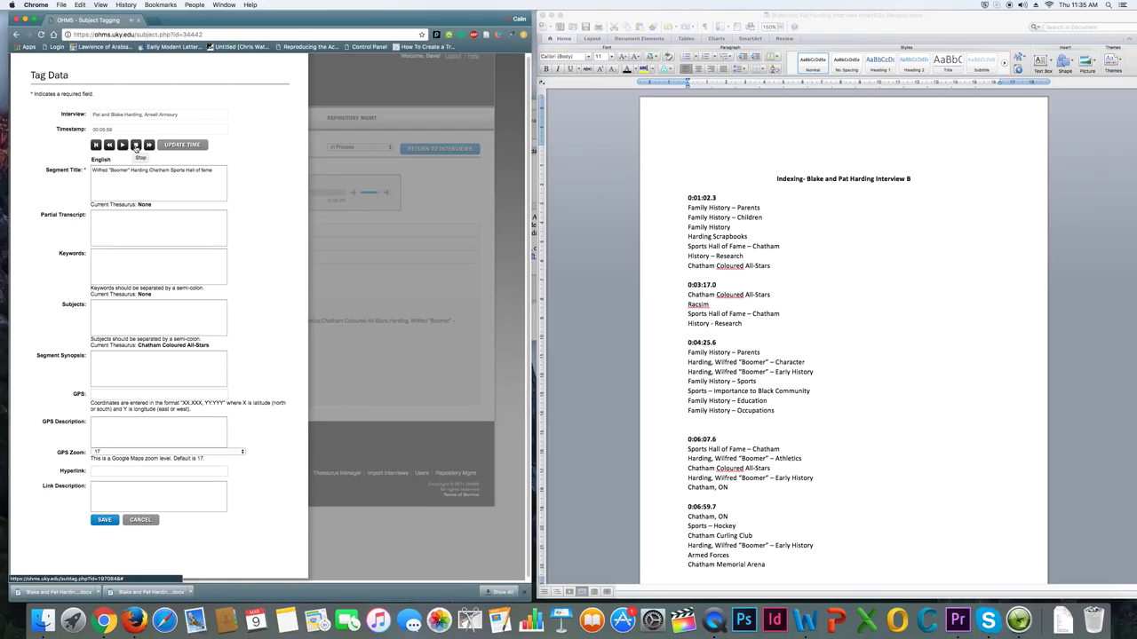
click(183, 146)
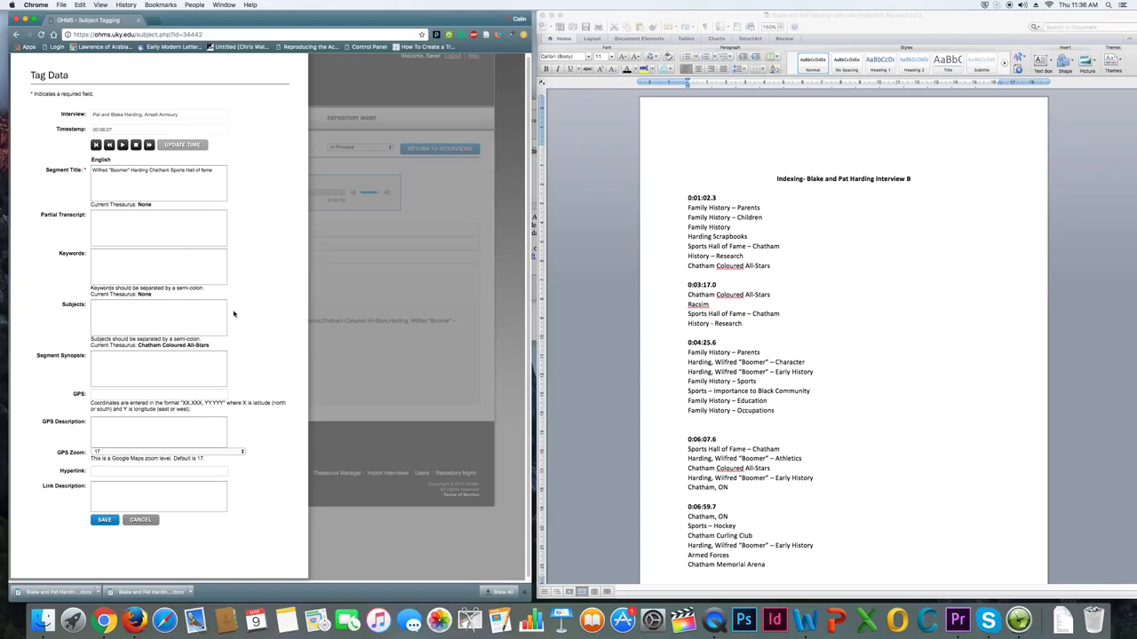
click(118, 312)
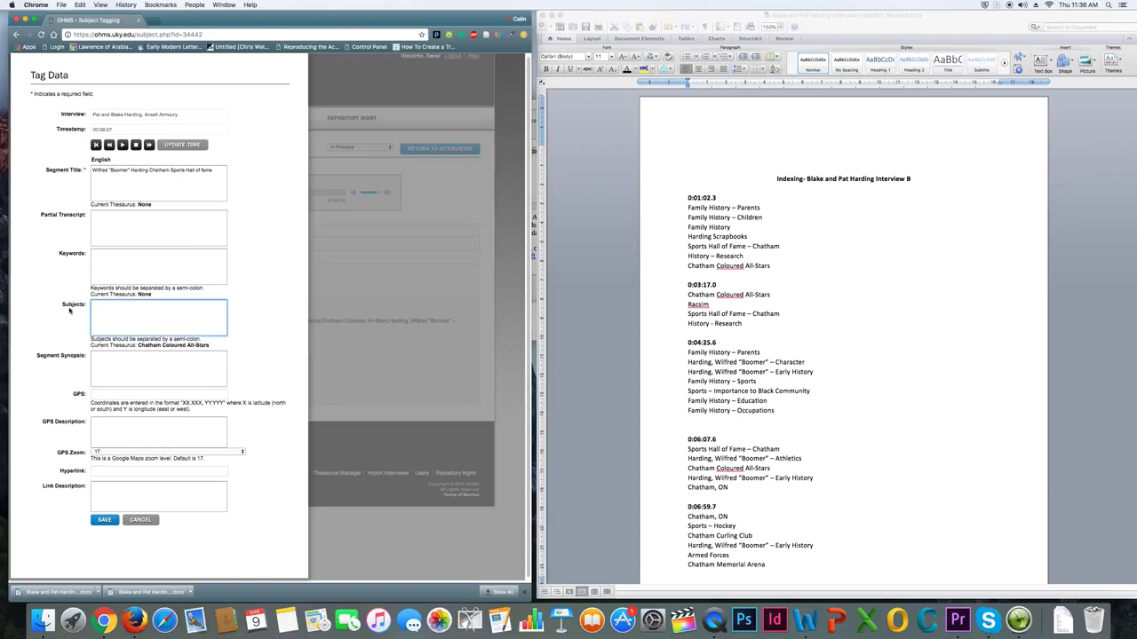
Step: Add subjects Sports Hall of Fame Chatham, Harding Athletics and Chatham Coloured All Stars
click(713, 470)
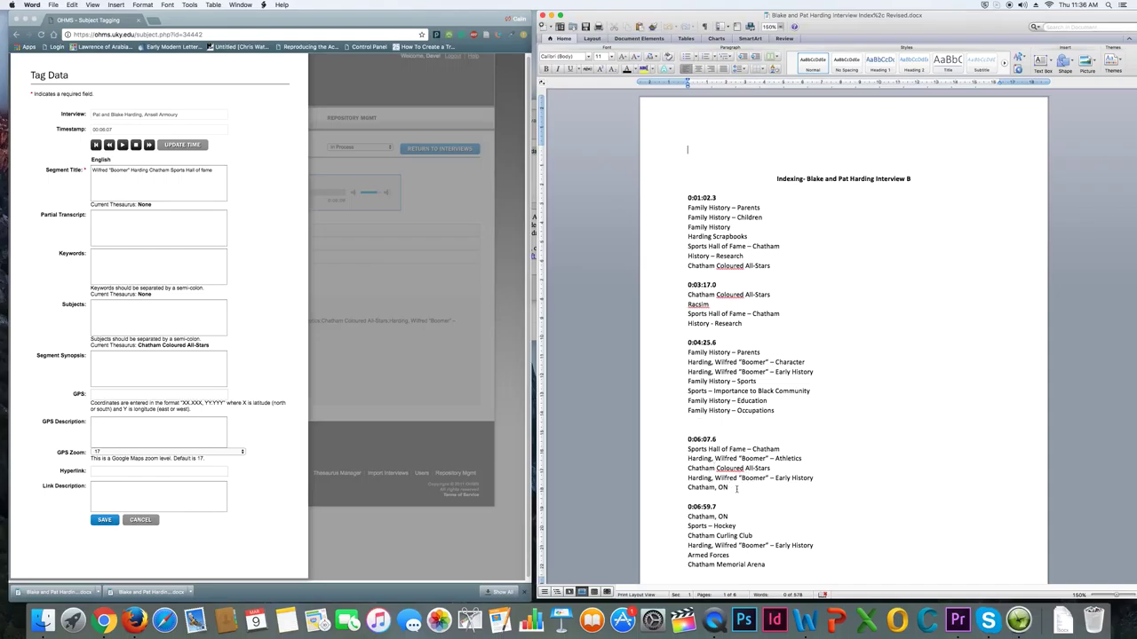
click(185, 327)
text(sports hall)
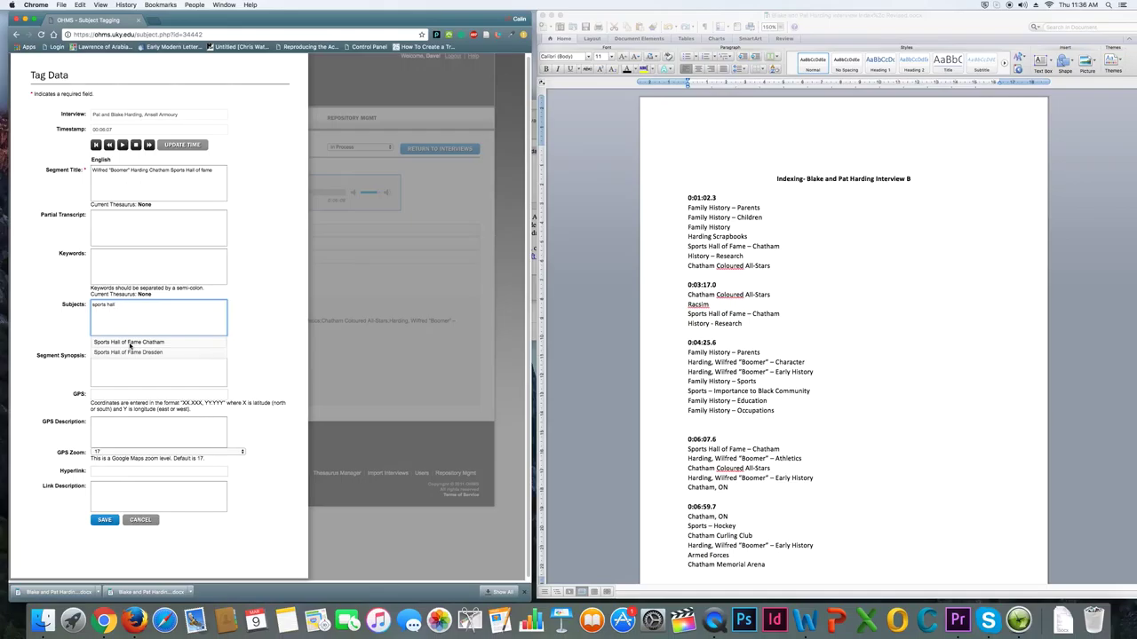
click(130, 343)
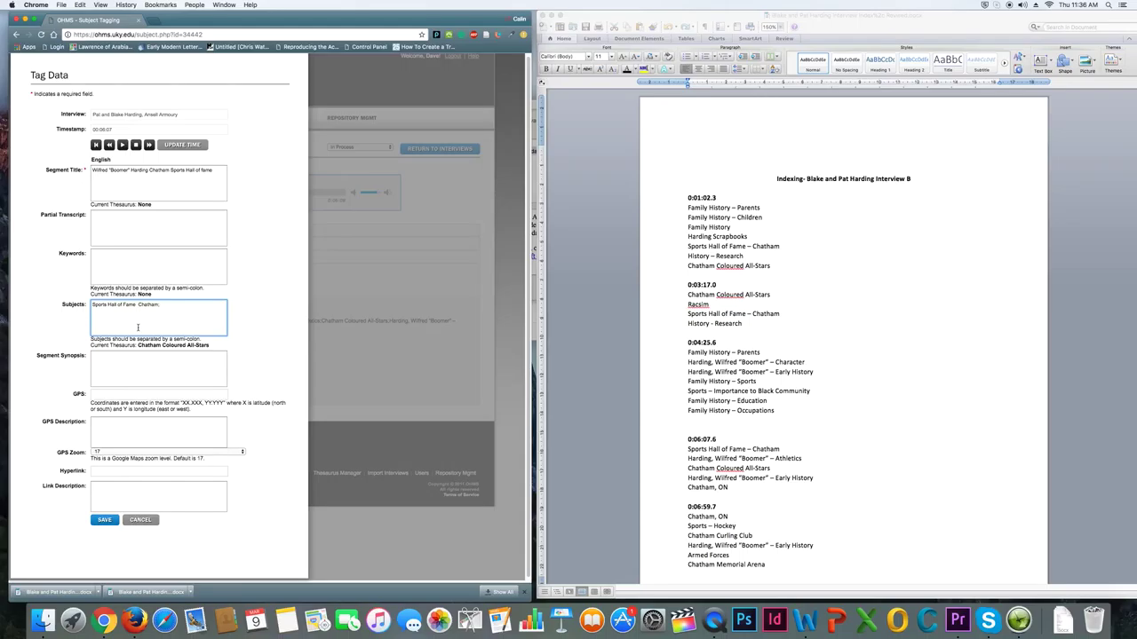
text(harding)
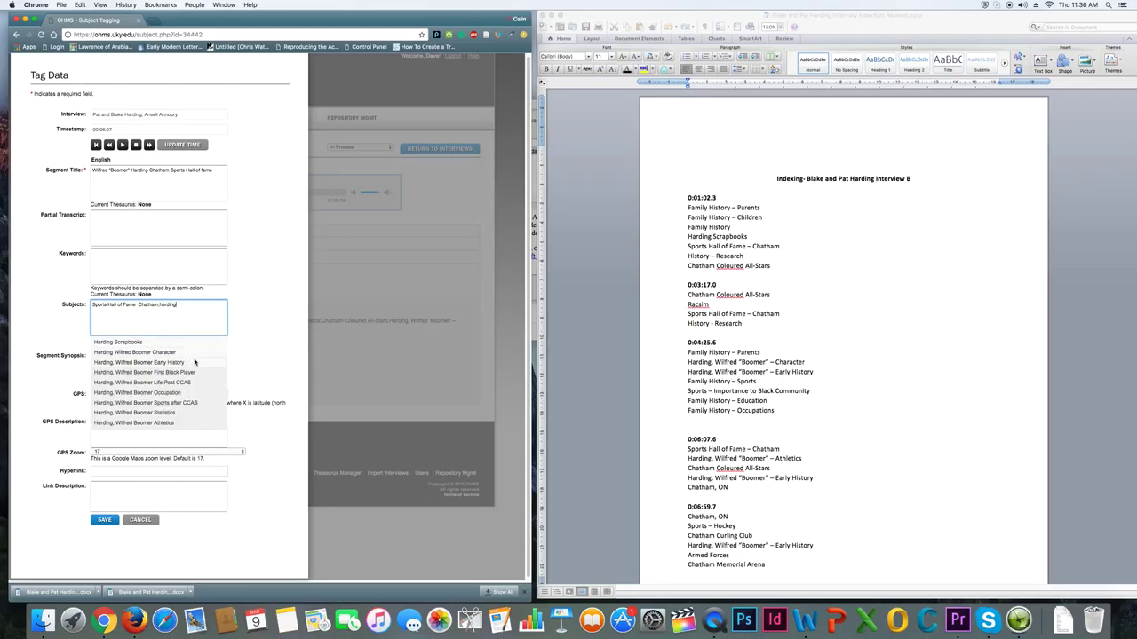
click(169, 422)
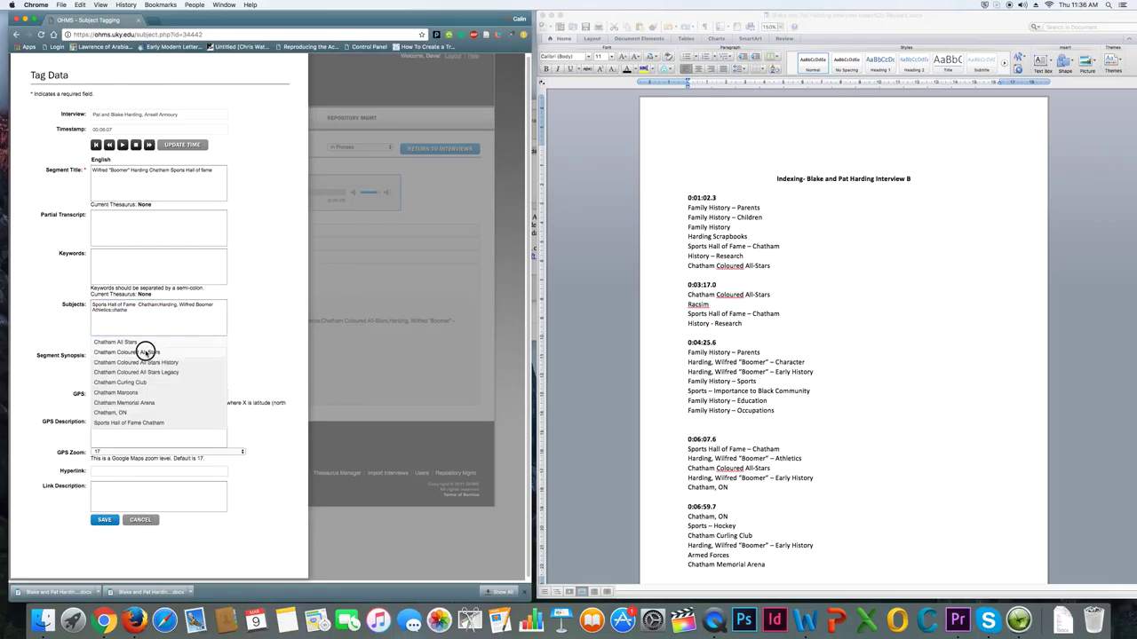
click(147, 352)
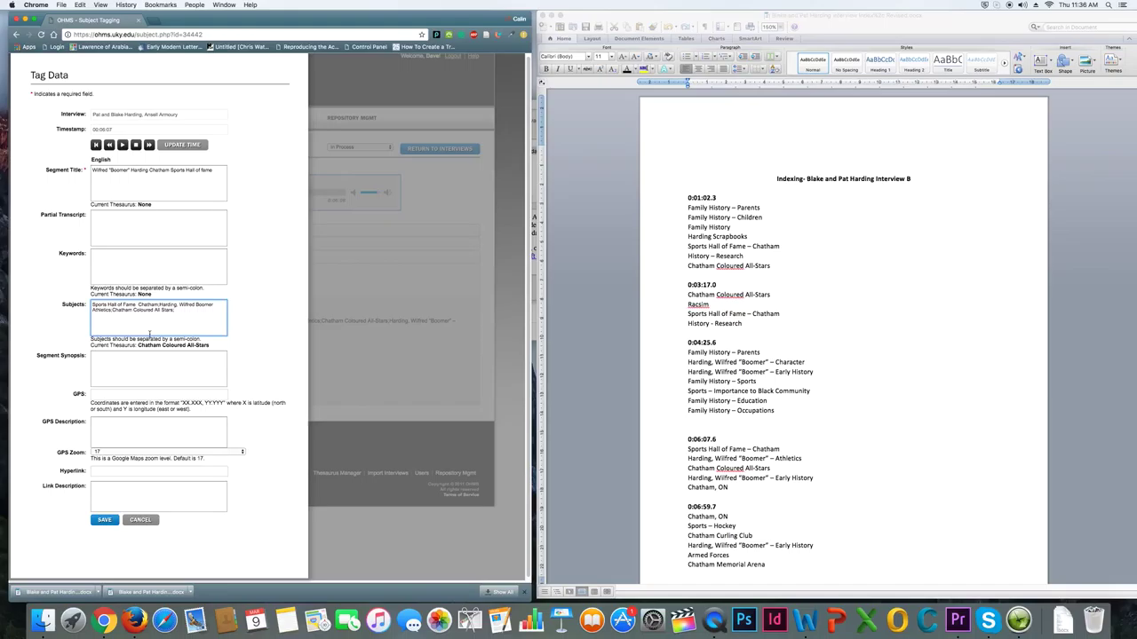
Step: Add subjects Harding Early History and Chatham, ON, then save the segment
text(harding)
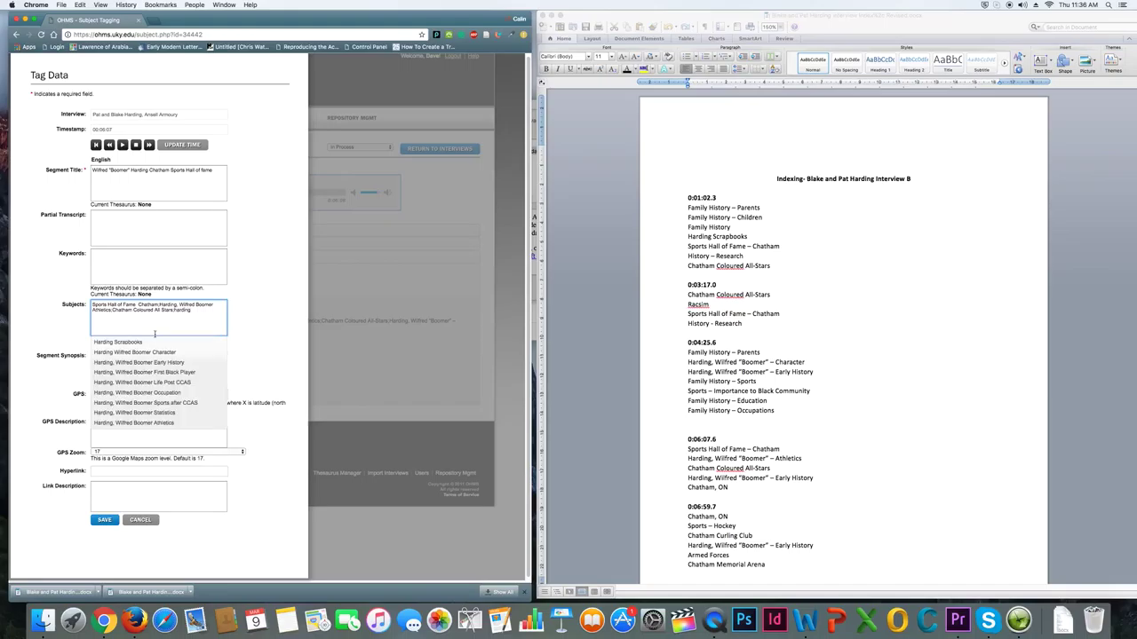
click(181, 363)
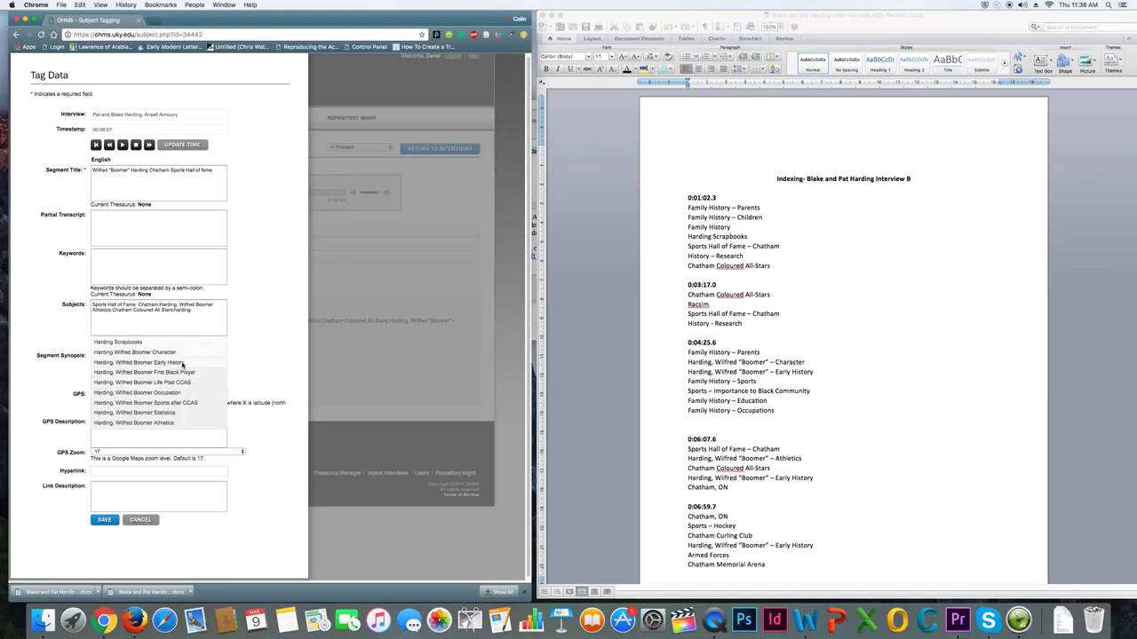
text(;chat)
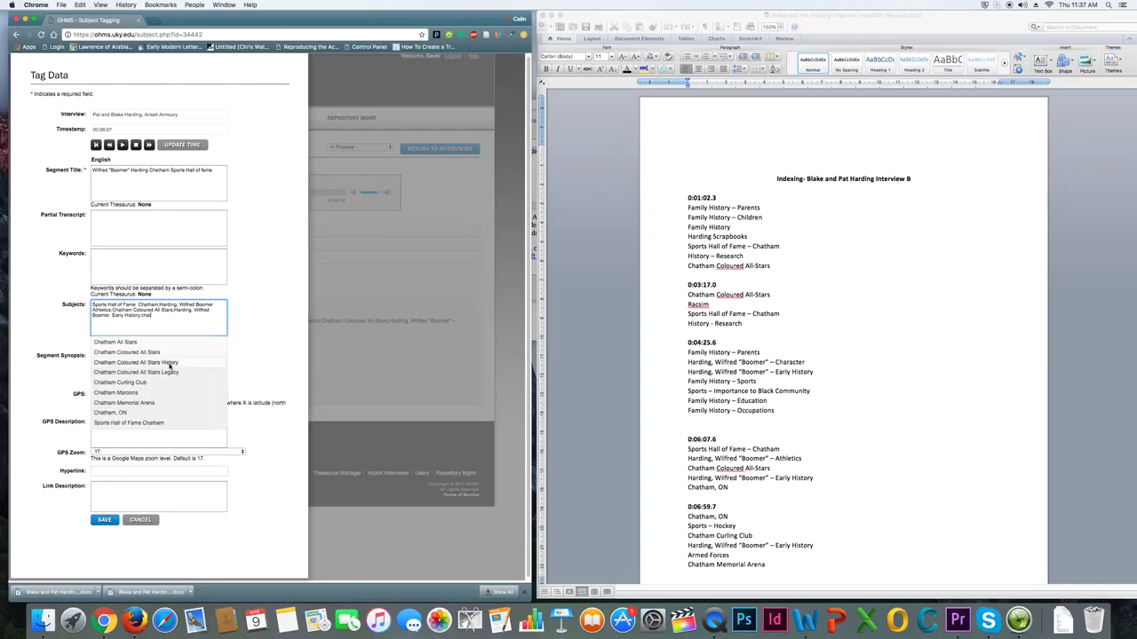
click(130, 411)
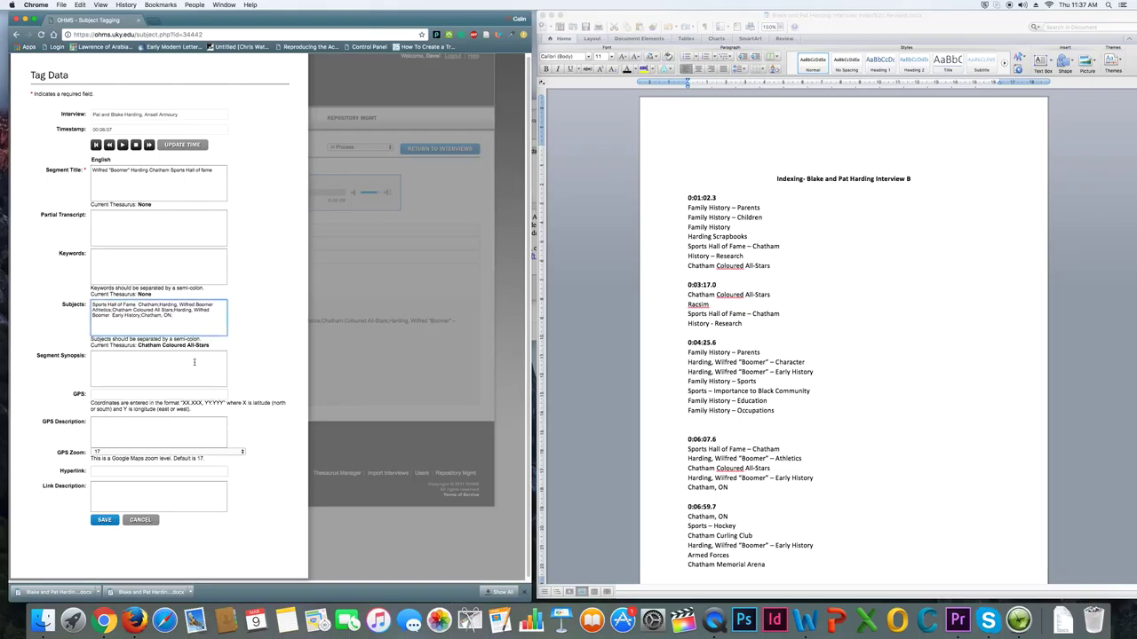
click(162, 182)
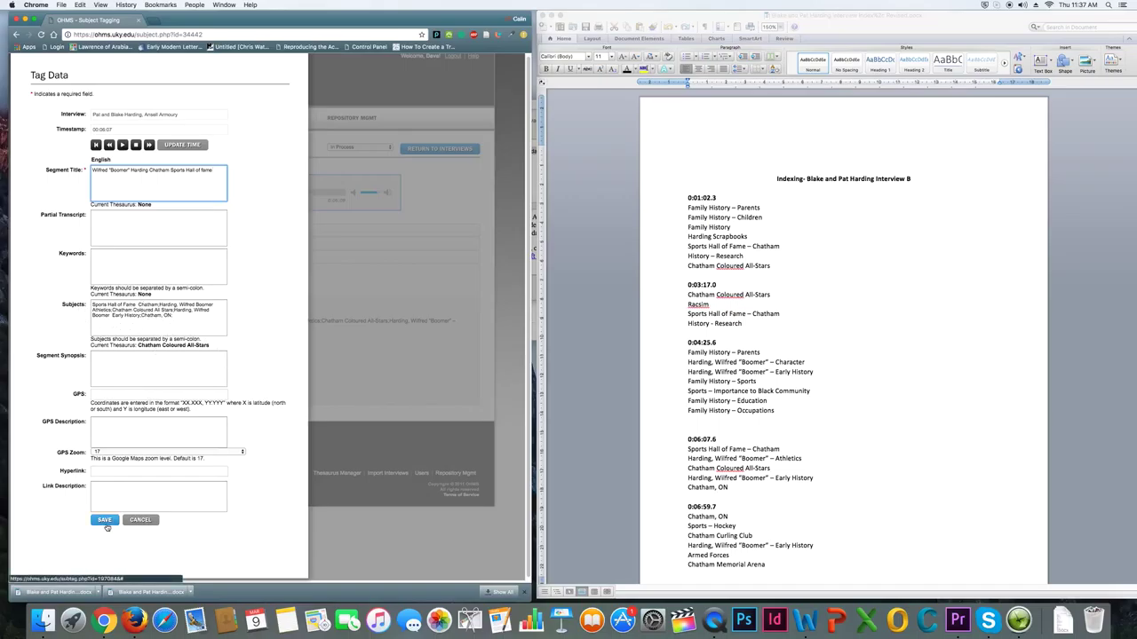
click(106, 525)
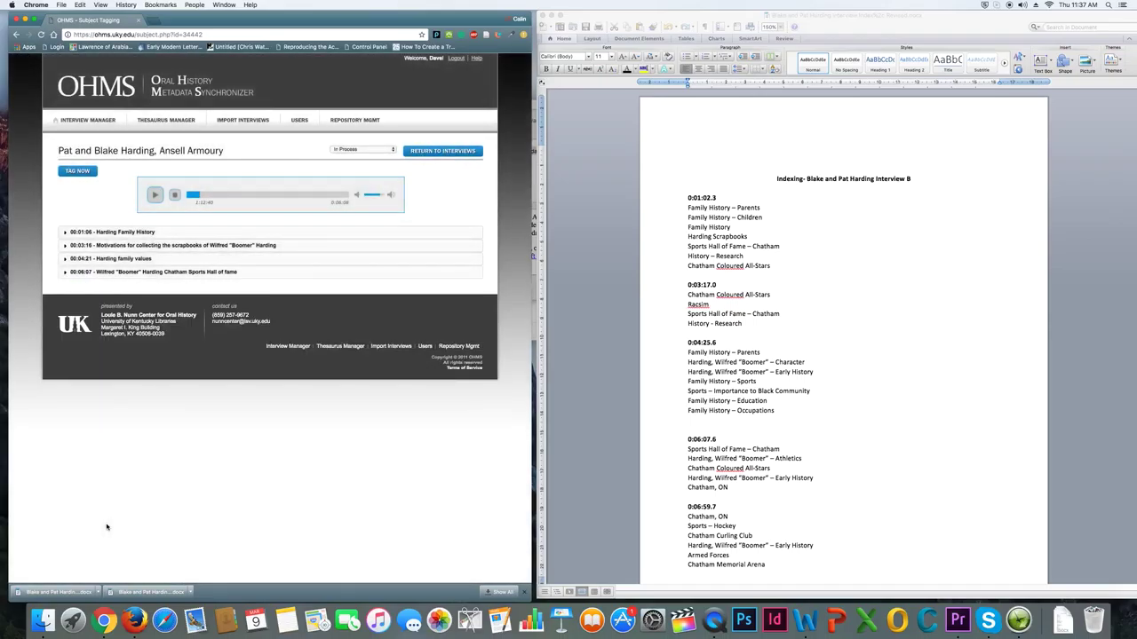
Step: Check subjects of the 1:06, 3:16, 4:21 and 6:07 segments, then return to Interviews
click(64, 235)
click(65, 354)
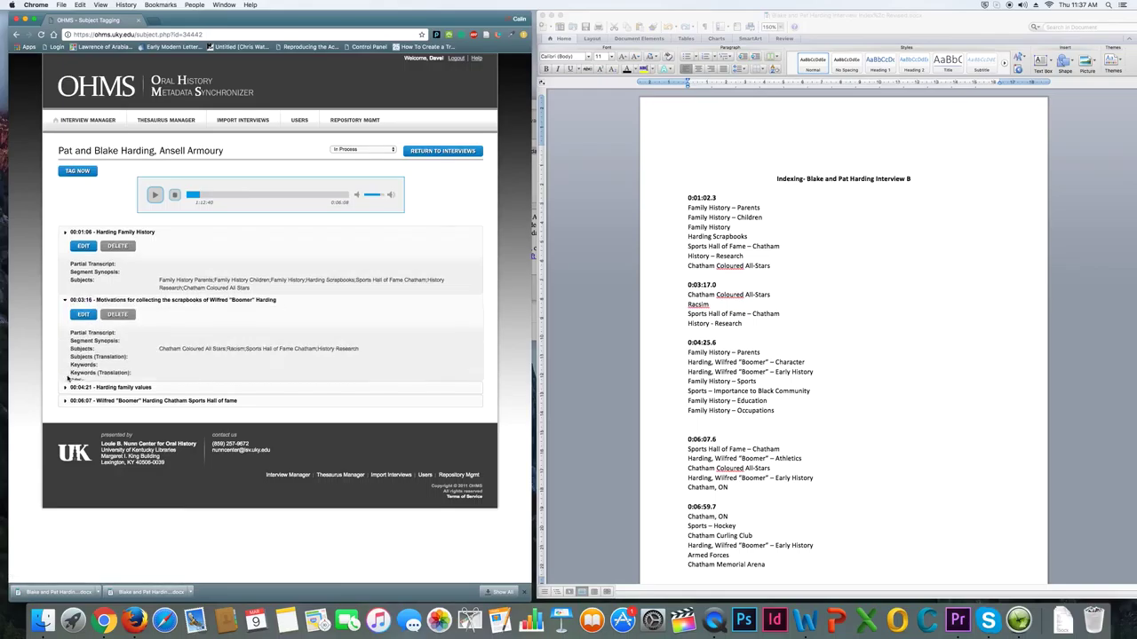
click(65, 388)
click(66, 401)
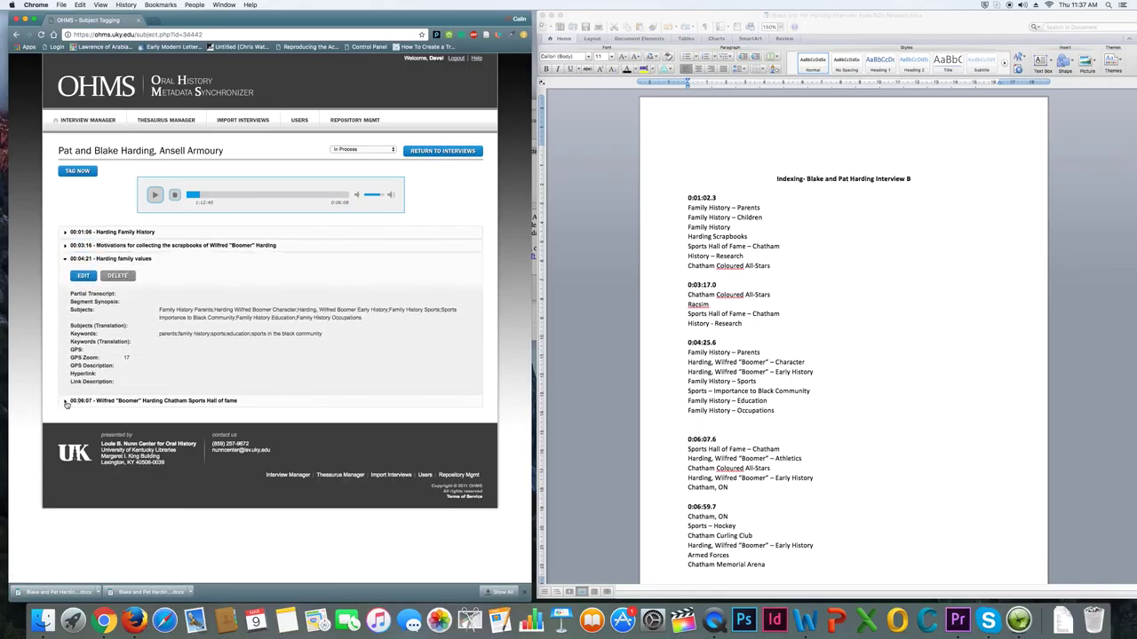
click(64, 271)
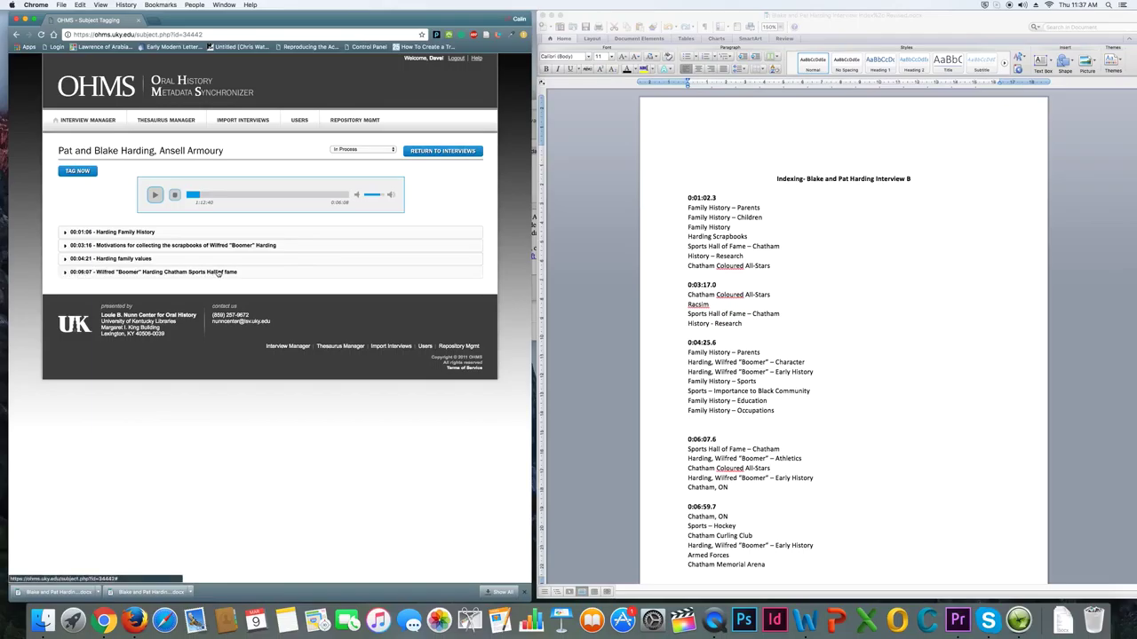
click(106, 125)
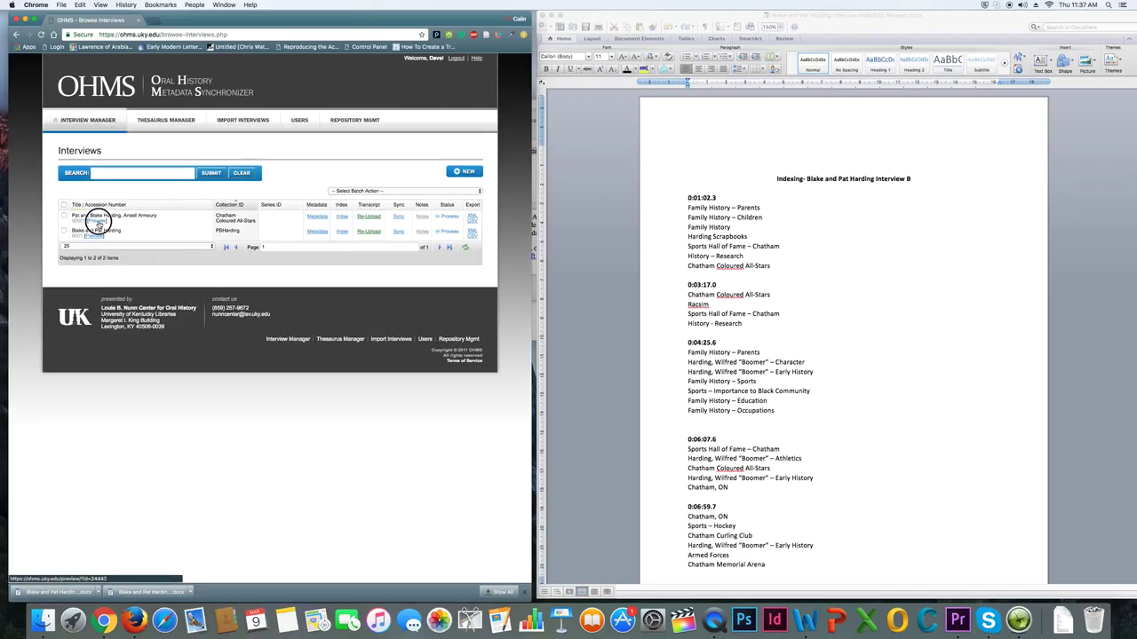
Step: Preview the Harding interview publicly and search its index for 'family'
click(96, 221)
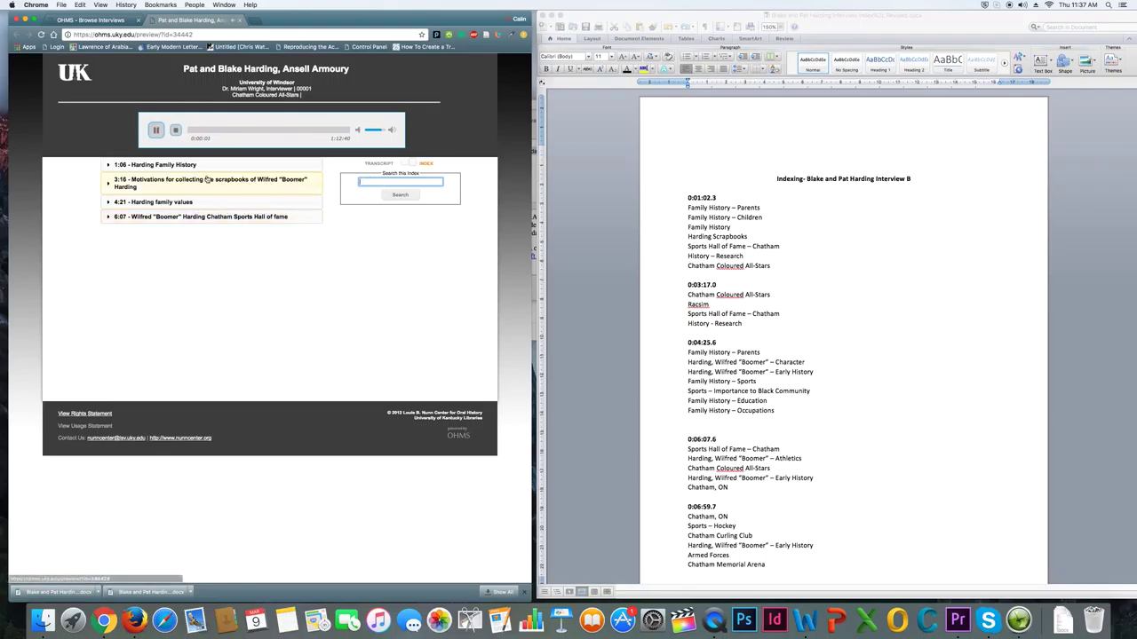
click(109, 166)
click(110, 165)
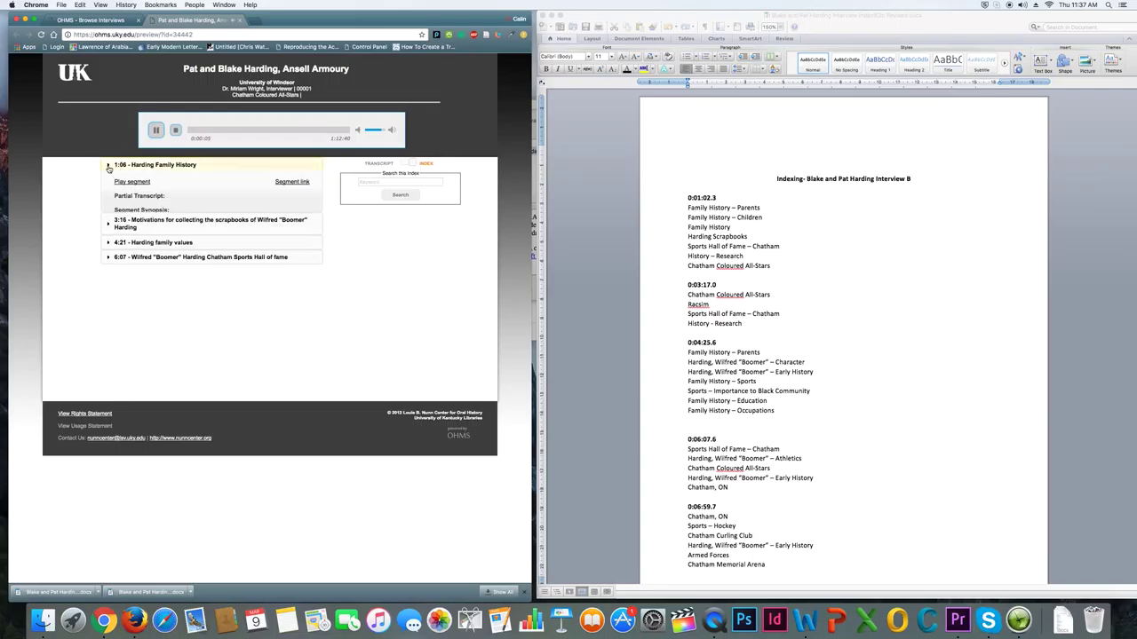
click(155, 129)
click(401, 182)
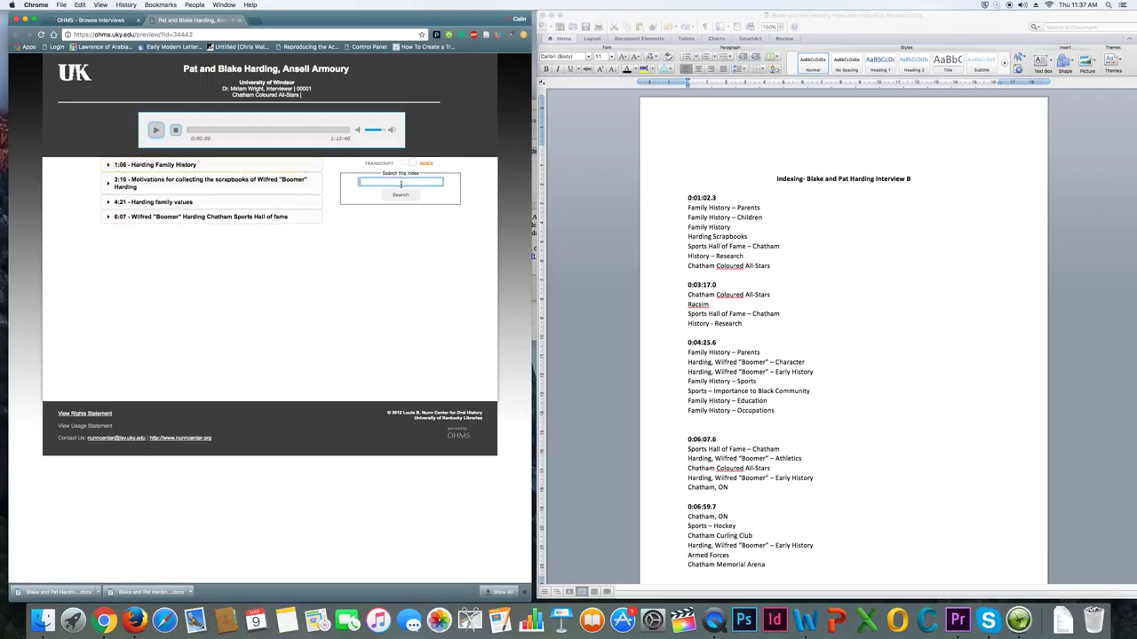
text(family)
click(400, 196)
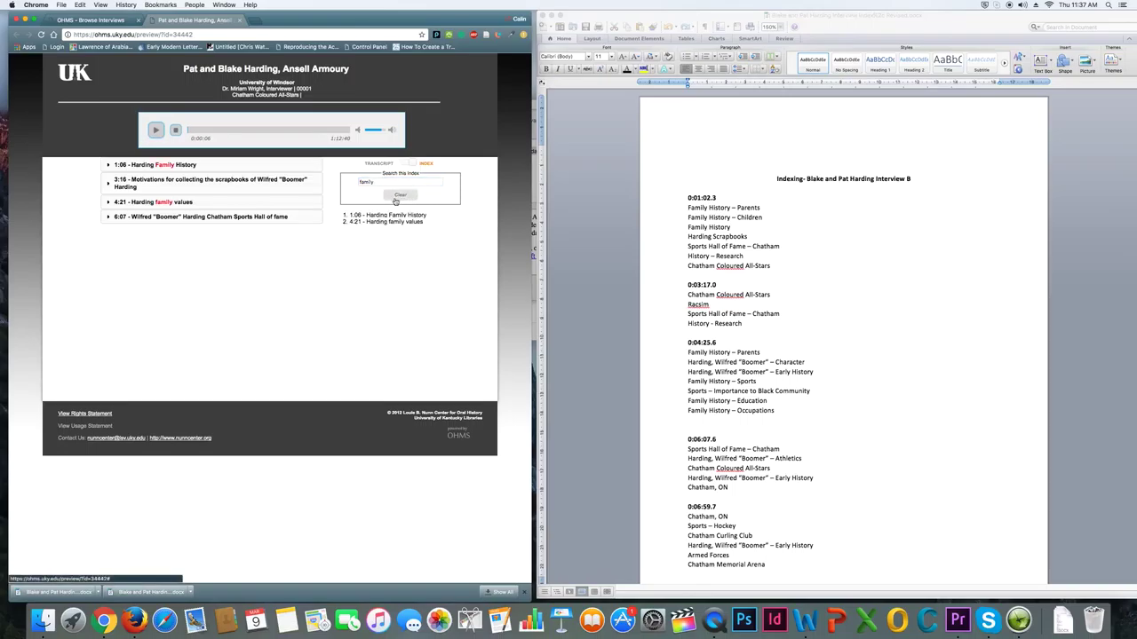